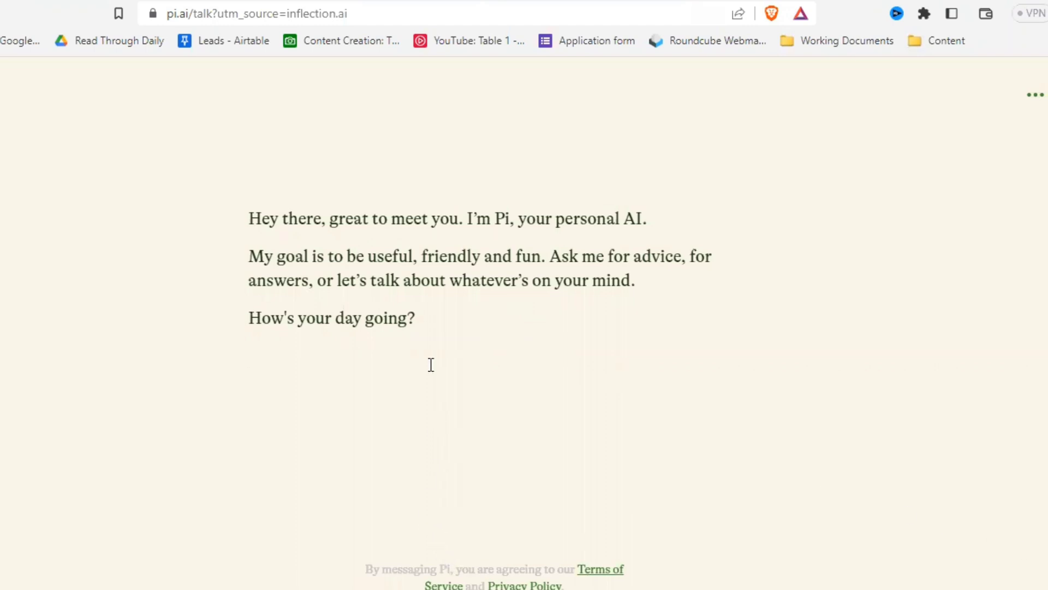
# Reply that your day is okay but a bit stressful, and ask how Pi's day is.
pyautogui.write('My day is going okay')
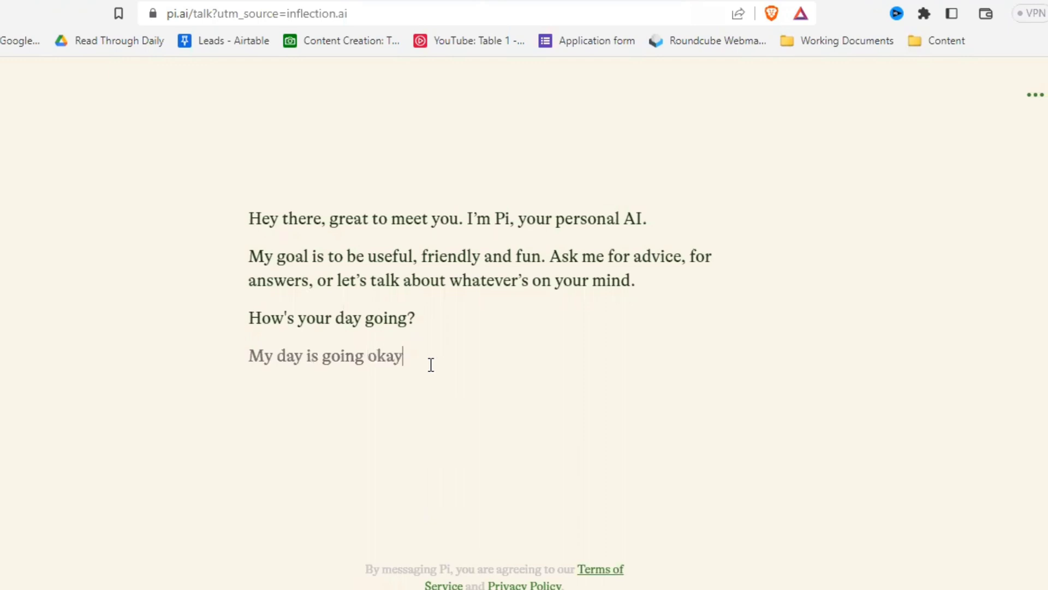
pyautogui.write(". a bit stressful. how's your day?")
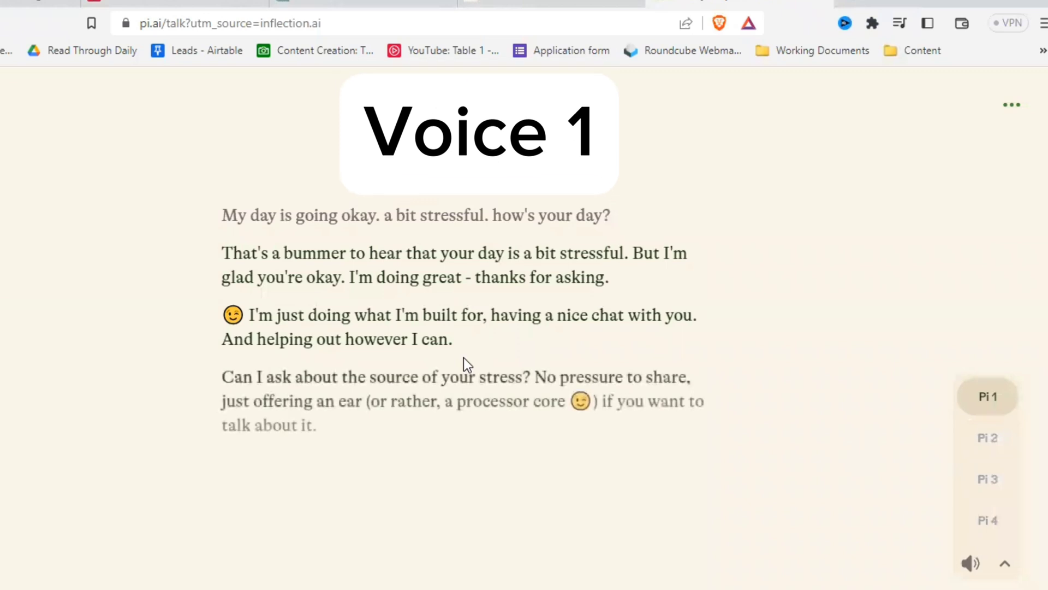
# Cycle Pi's voice through Pi 2 and Pi 3 to Pi 4, then collapse the voice selector.
pyautogui.click(995, 449)
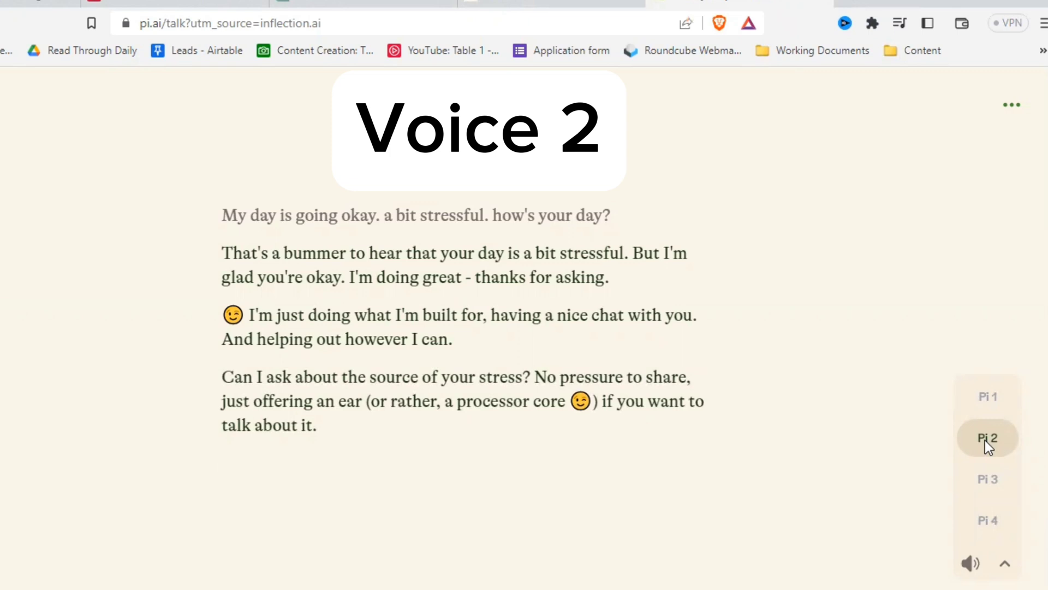
pyautogui.click(988, 479)
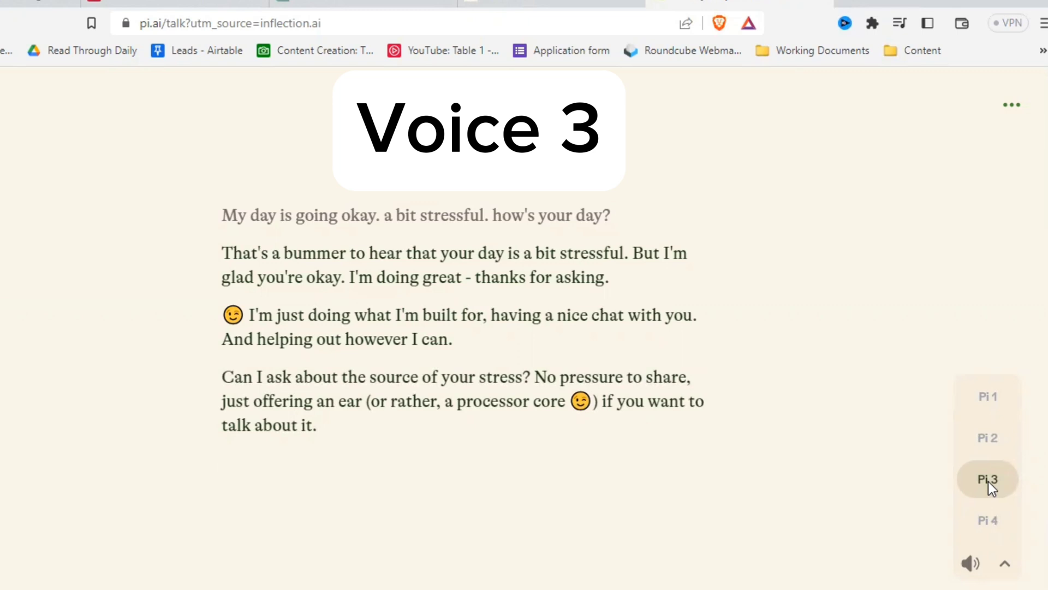
pyautogui.click(989, 520)
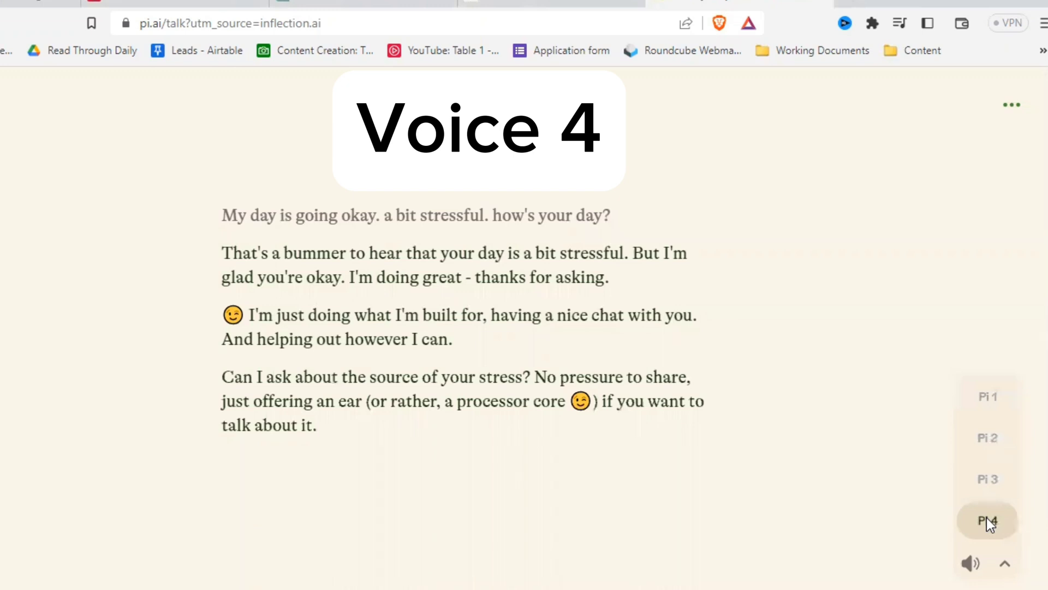
pyautogui.click(1005, 562)
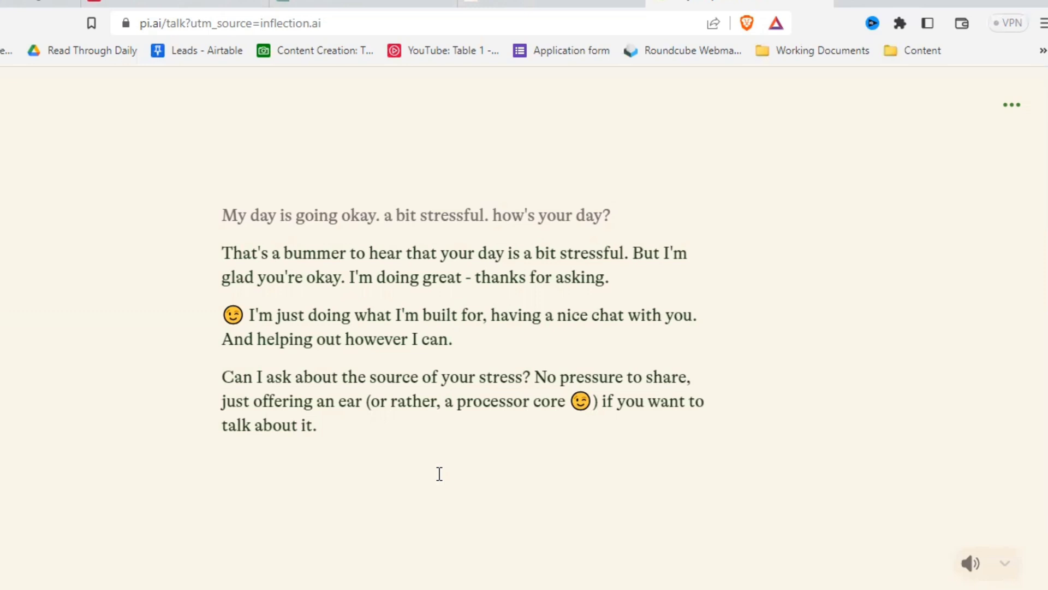
# Send a message that work pressure made you emotional and led to a fight with your best friend.
pyautogui.write('Just a lot of pressure at w')
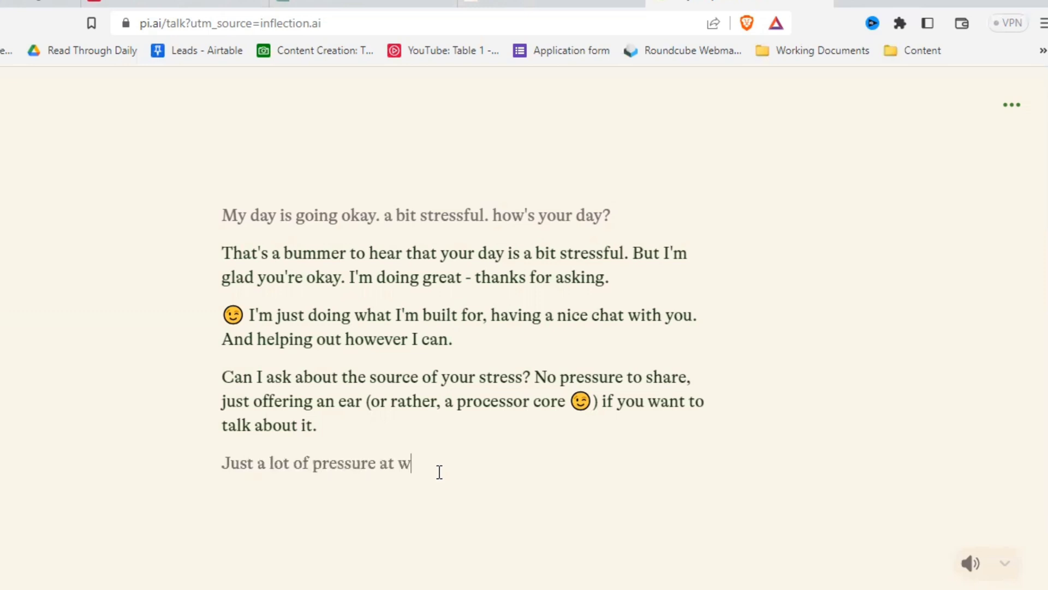
pyautogui.write('ork and that pressur')
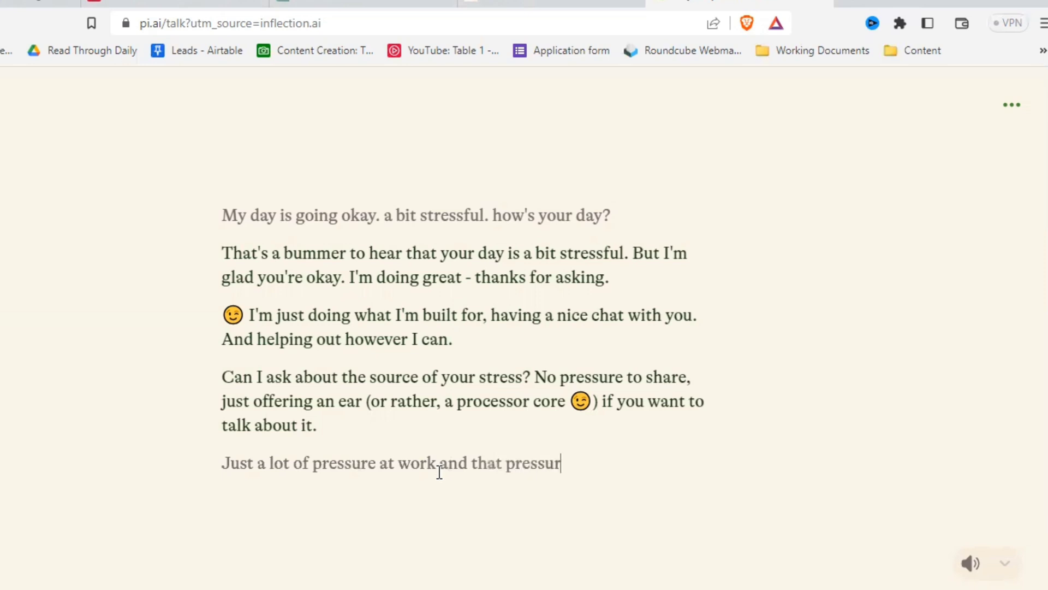
pyautogui.write('e made me very emot')
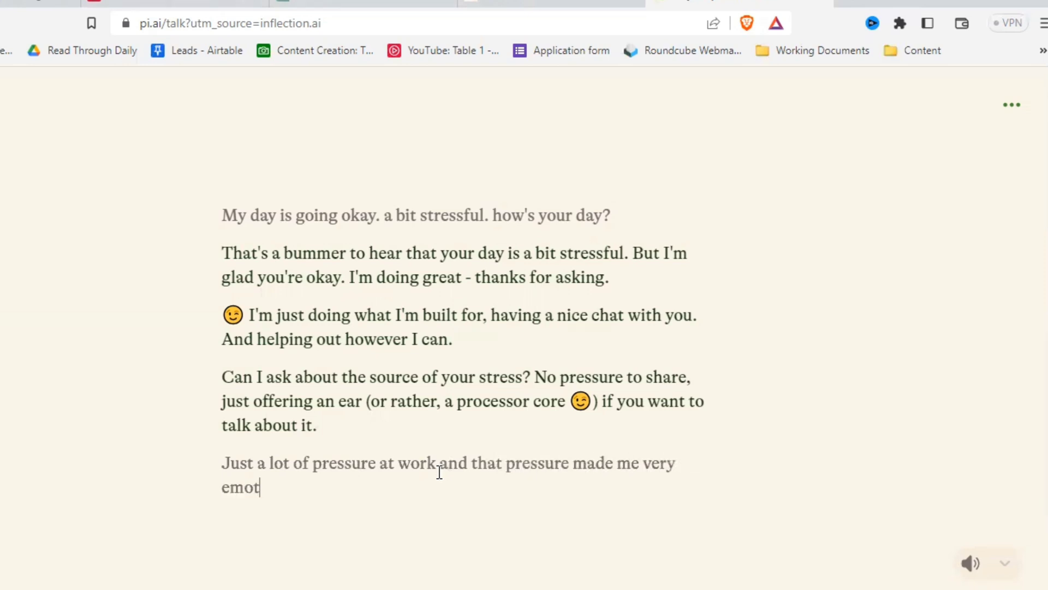
pyautogui.write("ional so I got into a fight with my best friend and now I'm just feeling down")
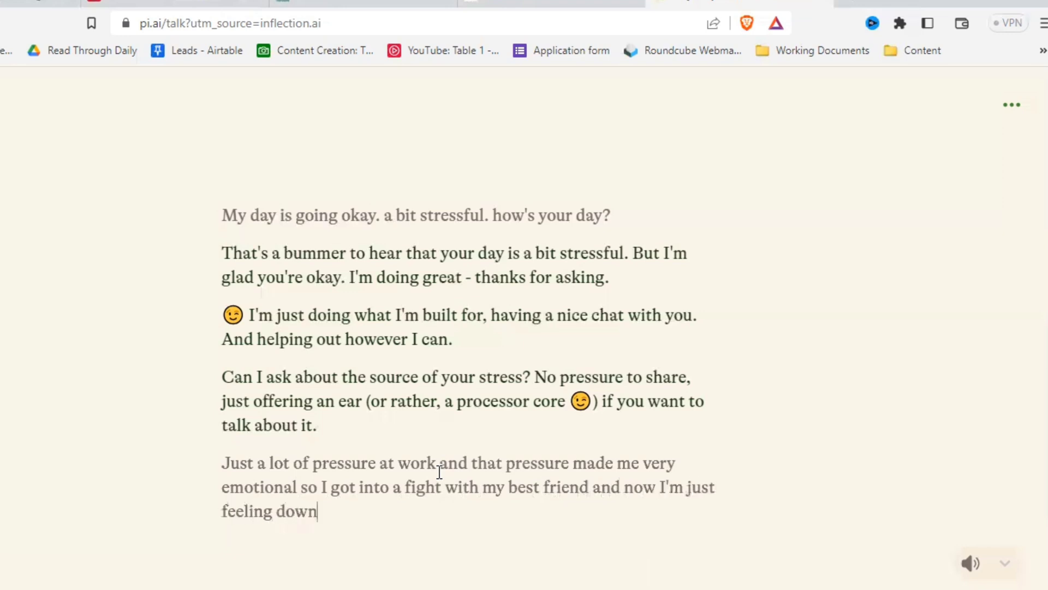
pyautogui.press('Return')
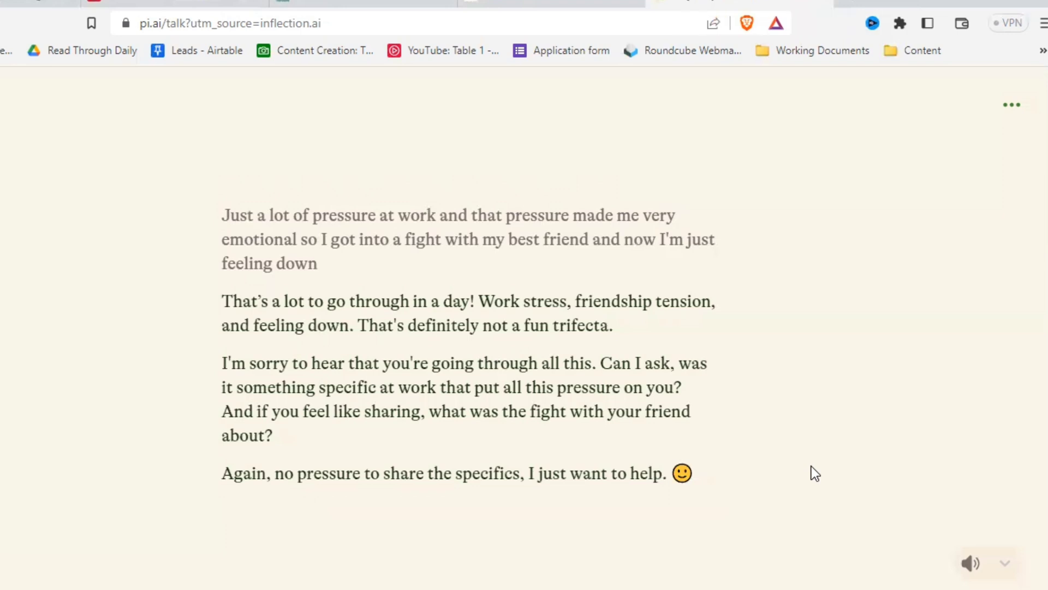
# Send a reply declining to share, saying you just want to calm down and let negative emotions go.
pyautogui.write('N')
pyautogui.write('o, I just')
pyautogui.press('BackSpace')
pyautogui.press('BackSpace')
pyautogui.press('BackSpace')
pyautogui.press('BackSpace')
pyautogui.write('dont want')
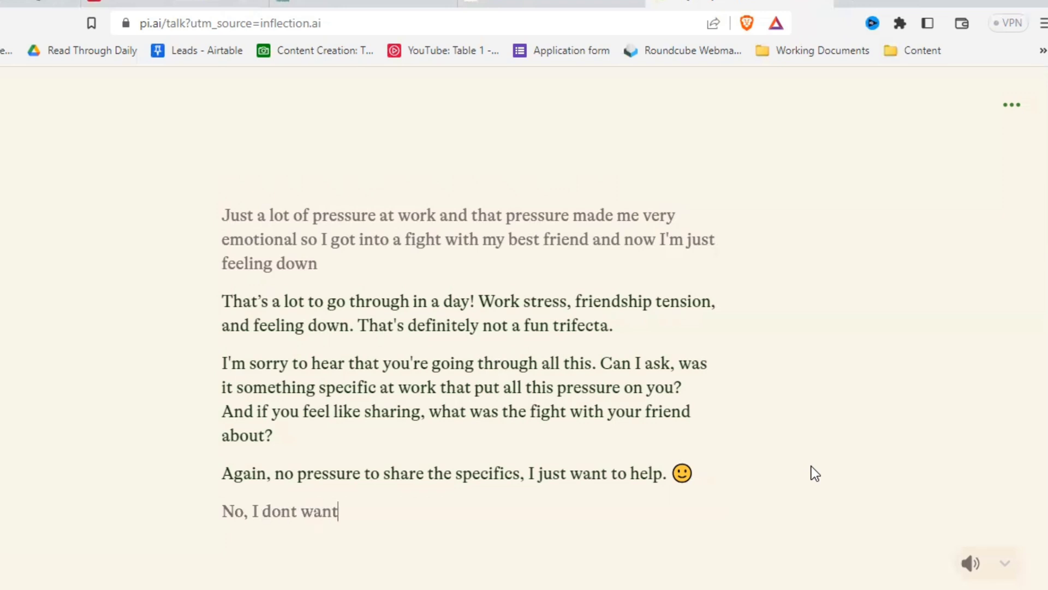
pyautogui.write(' to share at the moment')
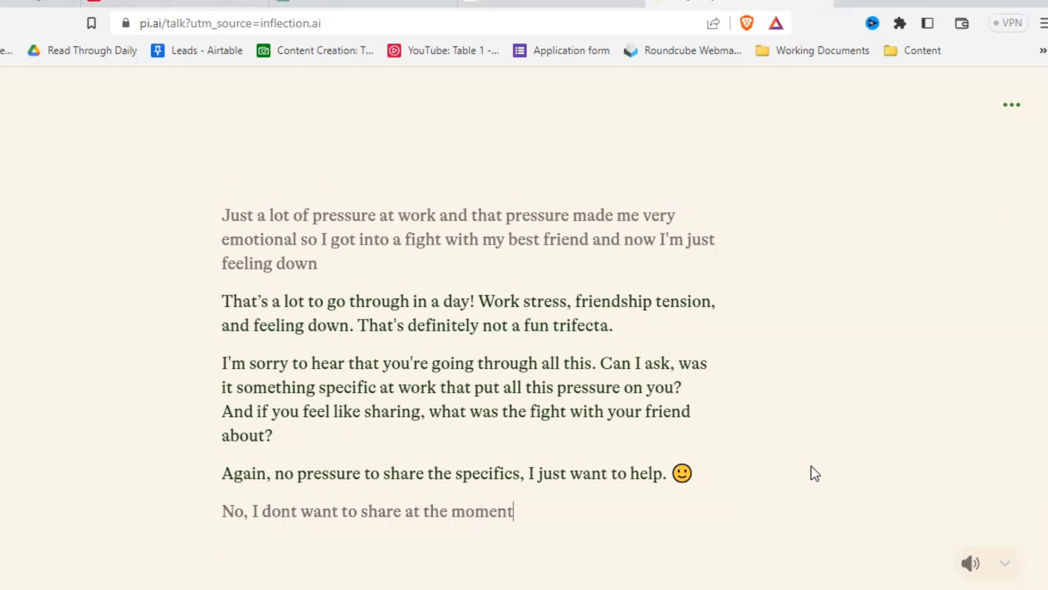
pyautogui.write('... just want')
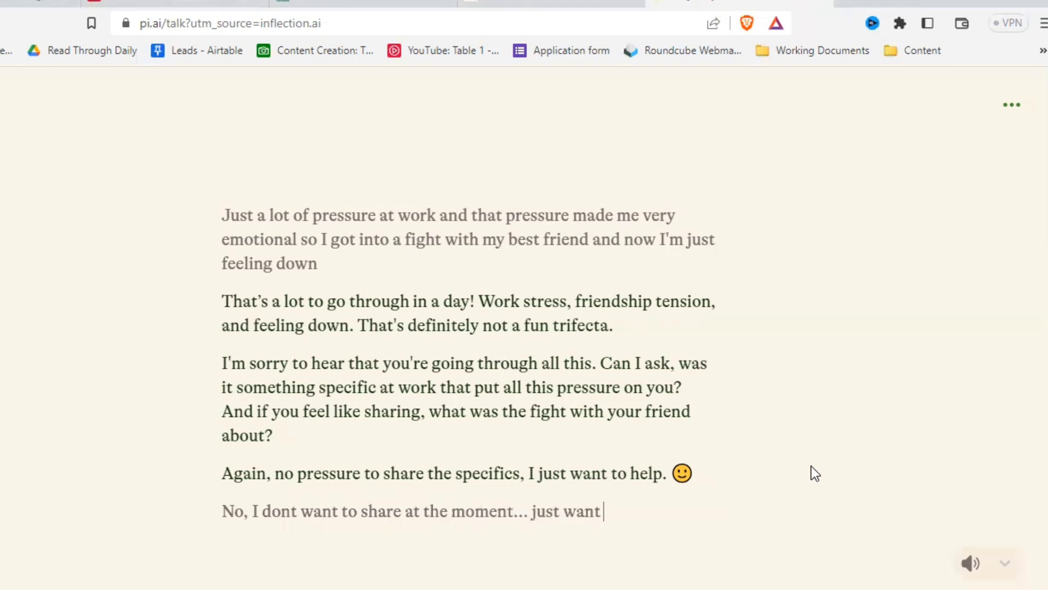
pyautogui.write(' to come down')
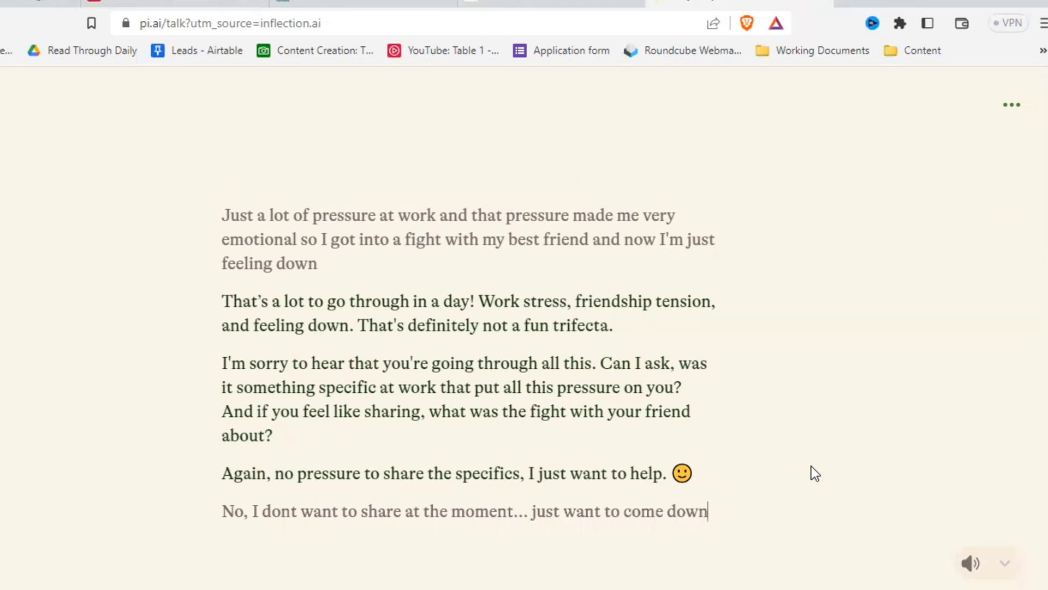
pyautogui.write(' and let the negative emotions go')
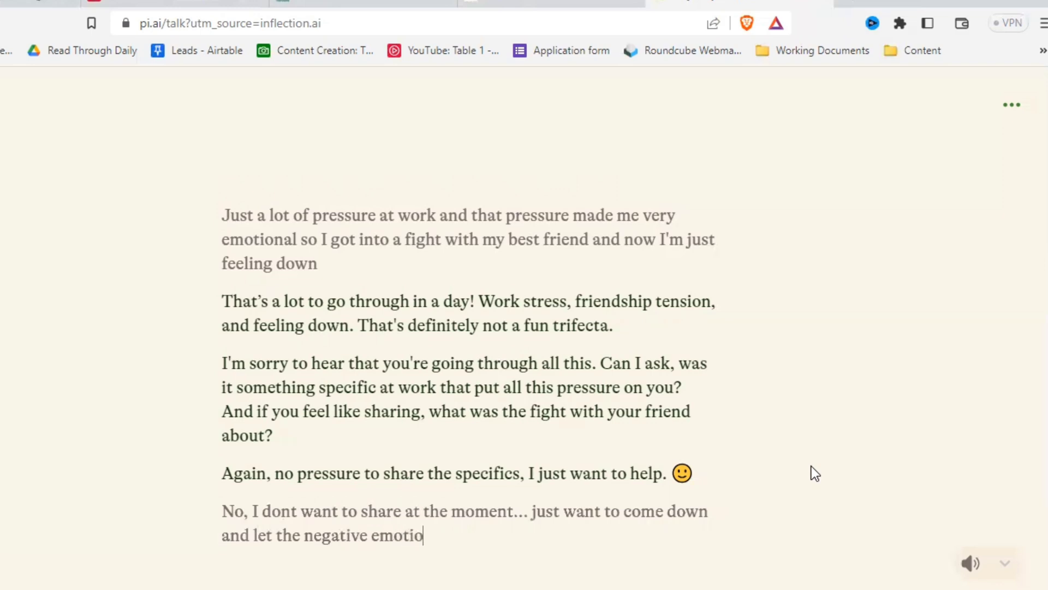
pyautogui.write('..')
pyautogui.press('Return')
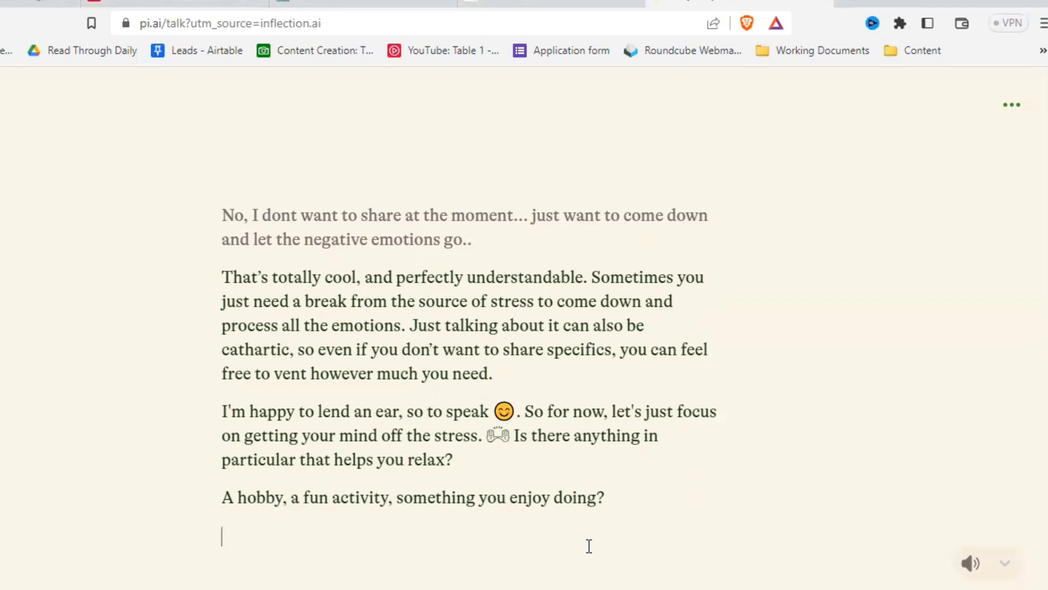
# Send a message that you love watching TV shows and want to talk about Peaky Blinders.
pyautogui.write('love to watch good')
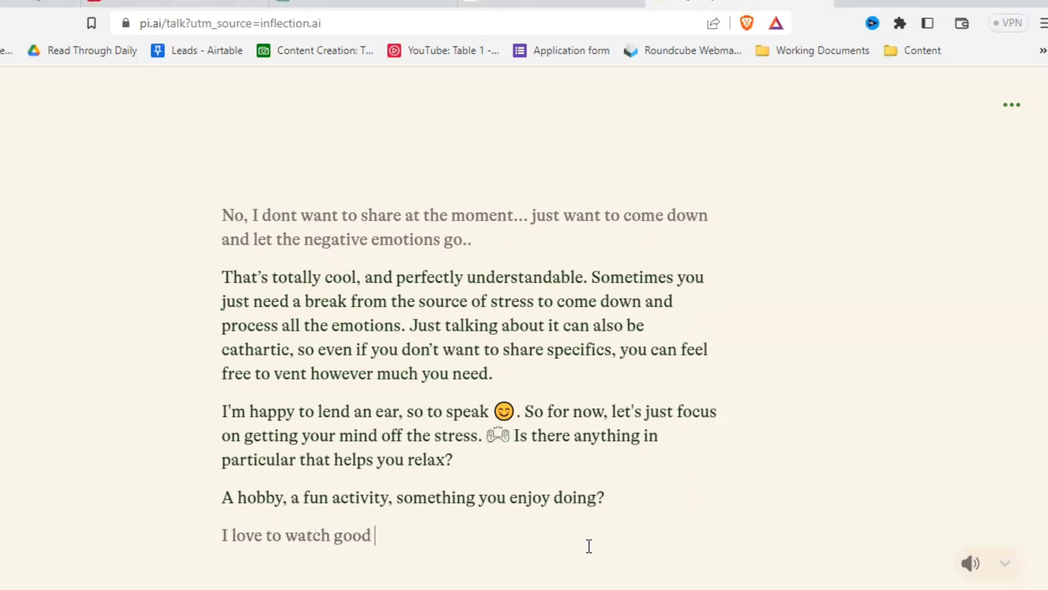
pyautogui.write("tv shows. Let's talk ab")
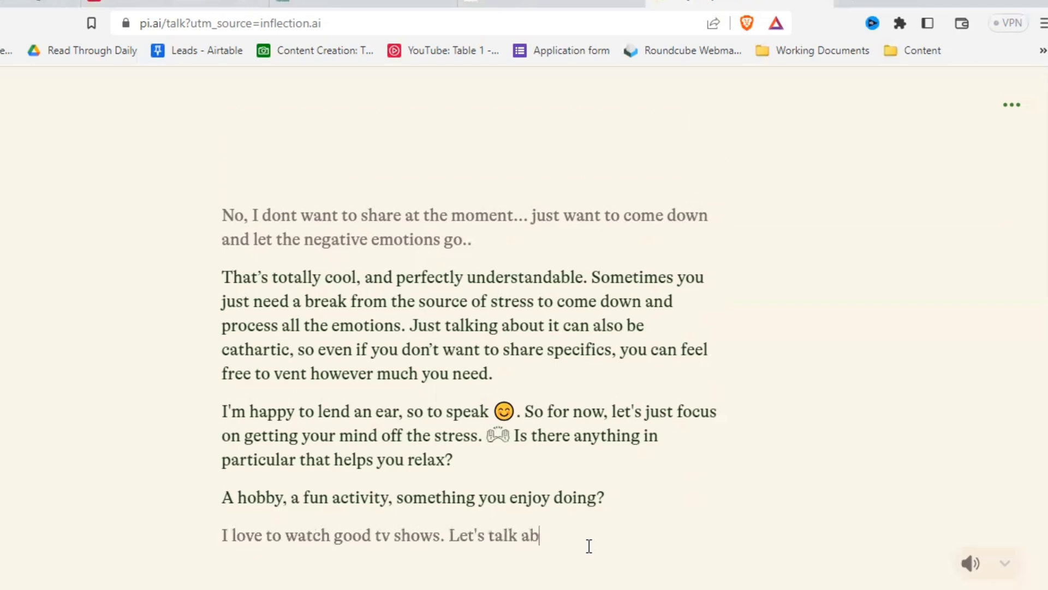
pyautogui.write('out peaky blinder')
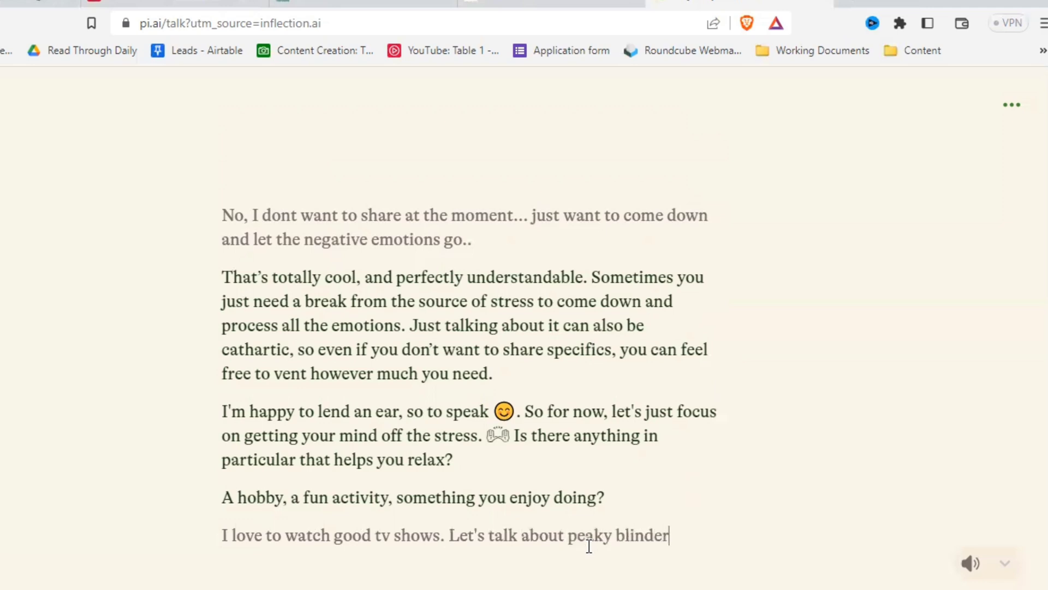
pyautogui.write('s')
pyautogui.press('Return')
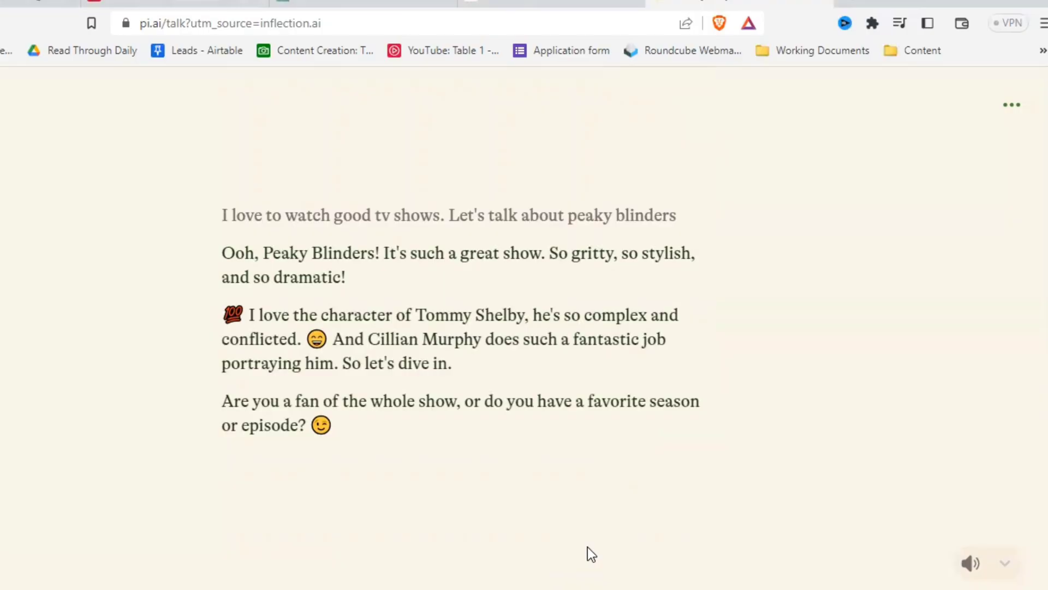
# Send a typo-corrected message praising the body language between Tommy and his enemies.
pyautogui.write('I love the who')
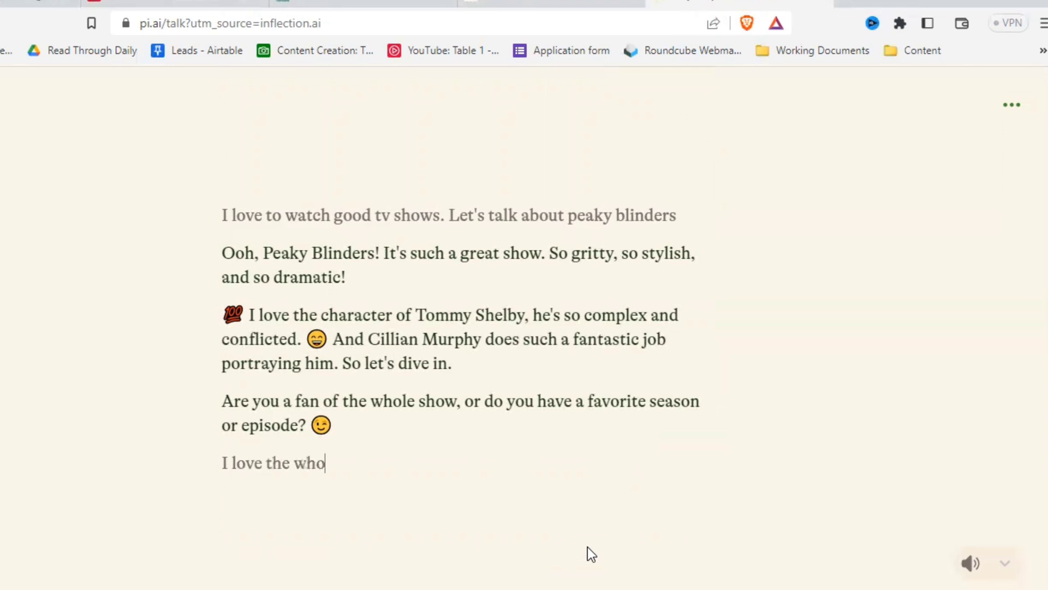
pyautogui.write('le show and I particluarly lo')
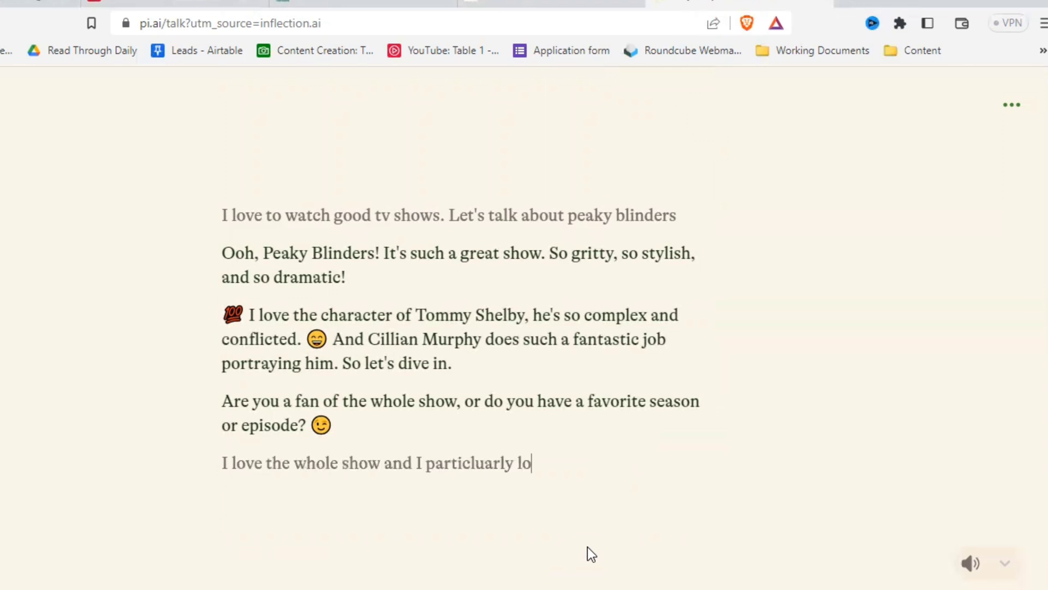
pyautogui.write('ve the different body langa')
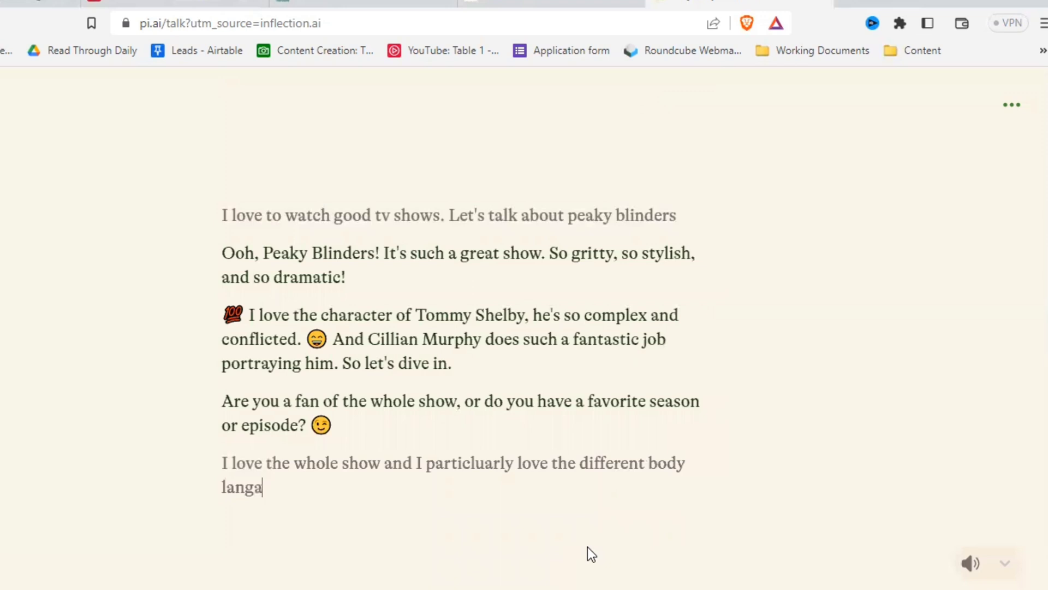
pyautogui.press('BackSpace')
pyautogui.write('uage displays between ')
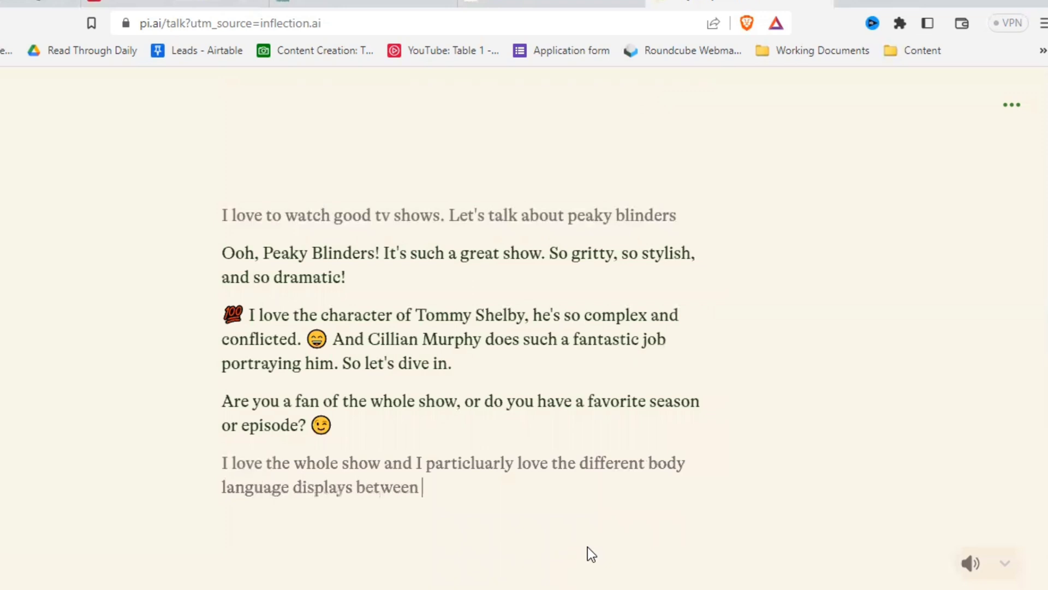
pyautogui.write("thommy and his enemies. It's so well done and y")
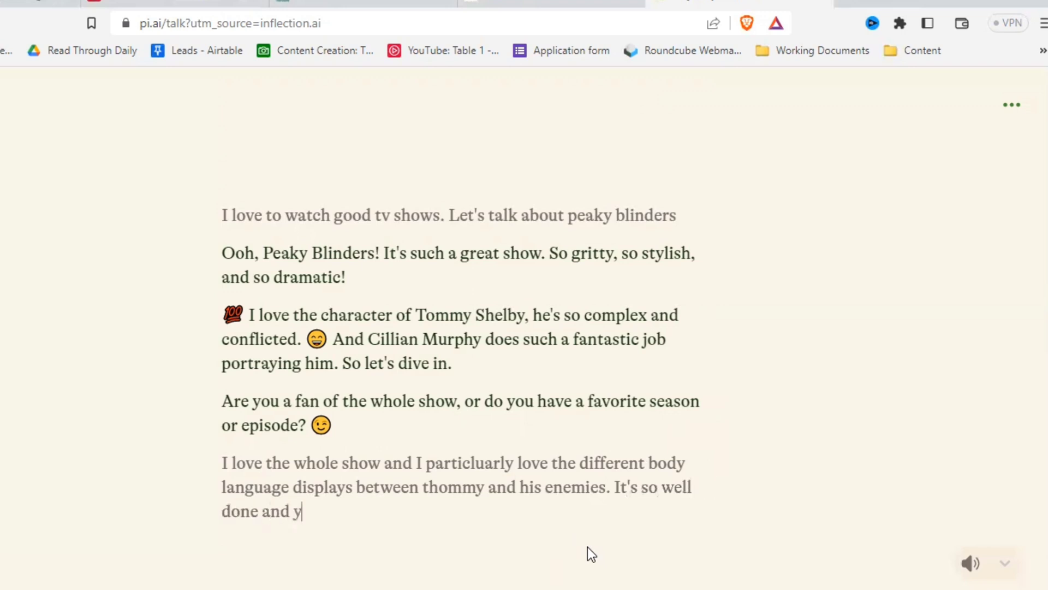
pyautogui.write('ou')
pyautogui.press('BackSpace')
pyautogui.press('BackSpace')
pyautogui.press('BackSpace')
pyautogui.write('if yu re')
pyautogui.press('BackSpace')
pyautogui.press('BackSpace')
pyautogui.press('BackSpace')
pyautogui.press('BackSpace')
pyautogui.write('ou pay attention you can really ')
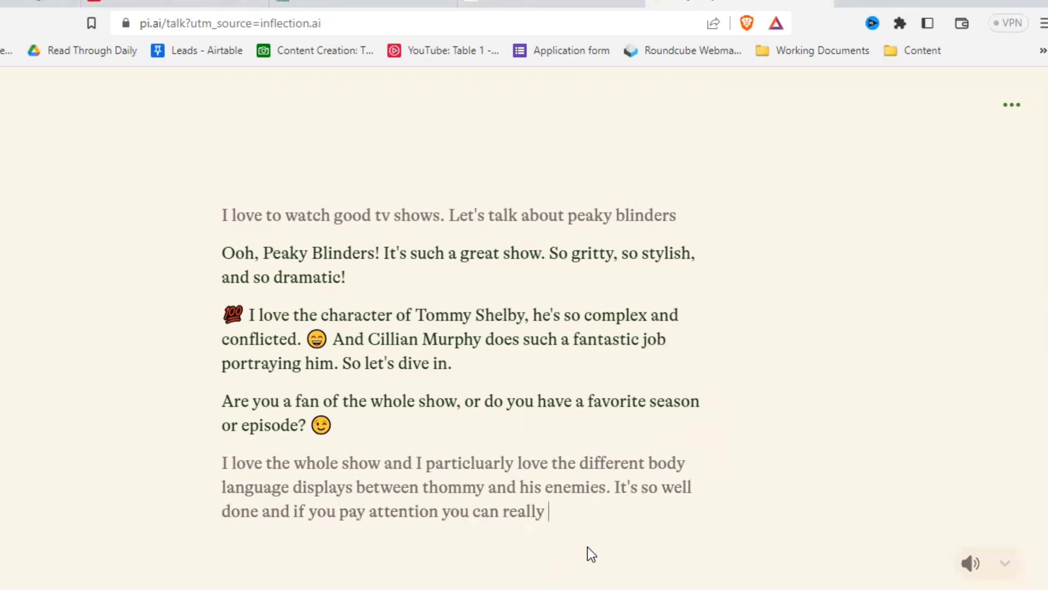
pyautogui.write('learn a lot')
pyautogui.press('Return')
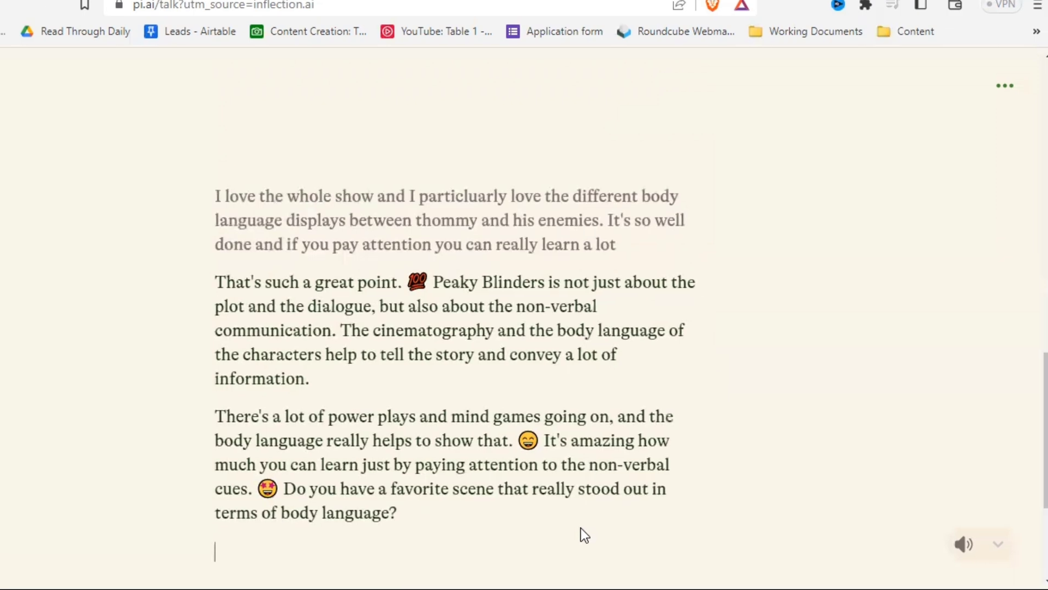
# Name Tommy's 'negotiation' with Alfie, claiming he planted a grenade outside, as your favourite scene.
pyautogui.write('definitely the scene wh')
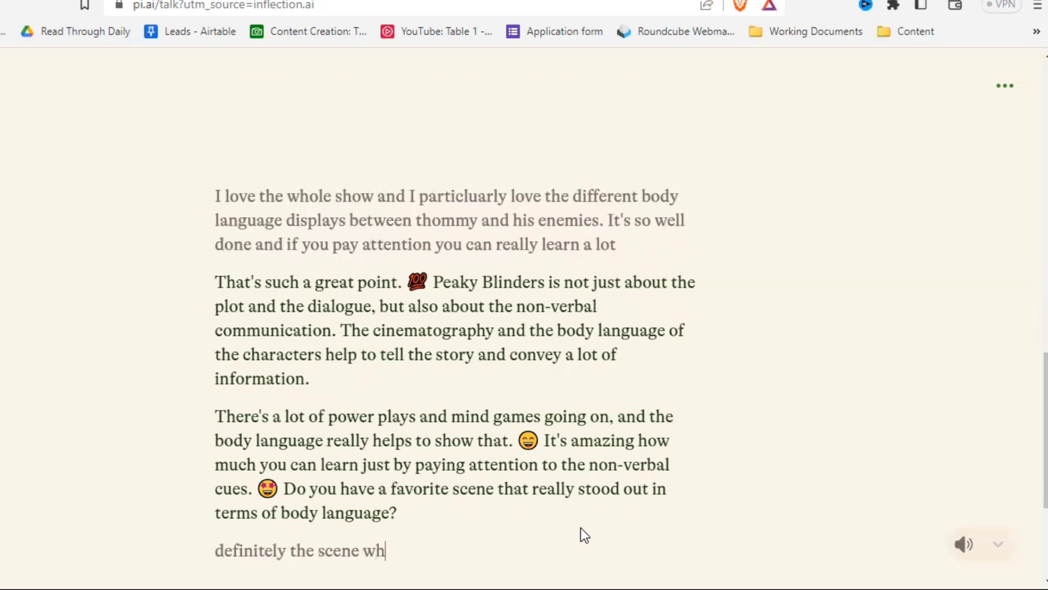
pyautogui.write('ere thommy goes to alphy to nego')
pyautogui.press('BackSpace')
pyautogui.press('BackSpace')
pyautogui.press('BackSpace')
pyautogui.press('BackSpace')
pyautogui.write("'negotiate' for the busi")
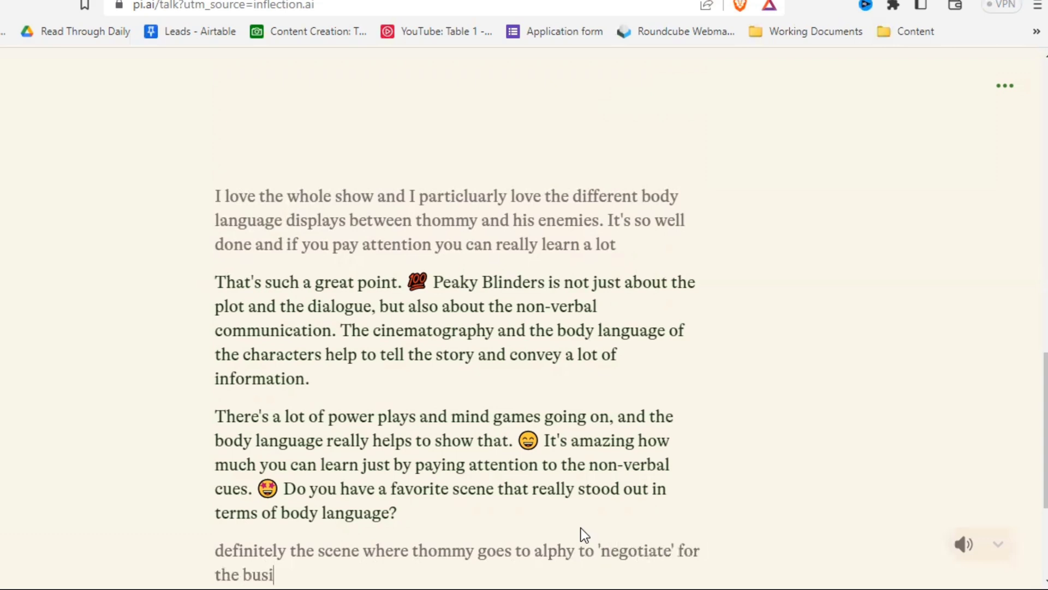
pyautogui.write('ness and convinces him that he planted a grenade outside, ')
pyautogui.write('there is so much going on')
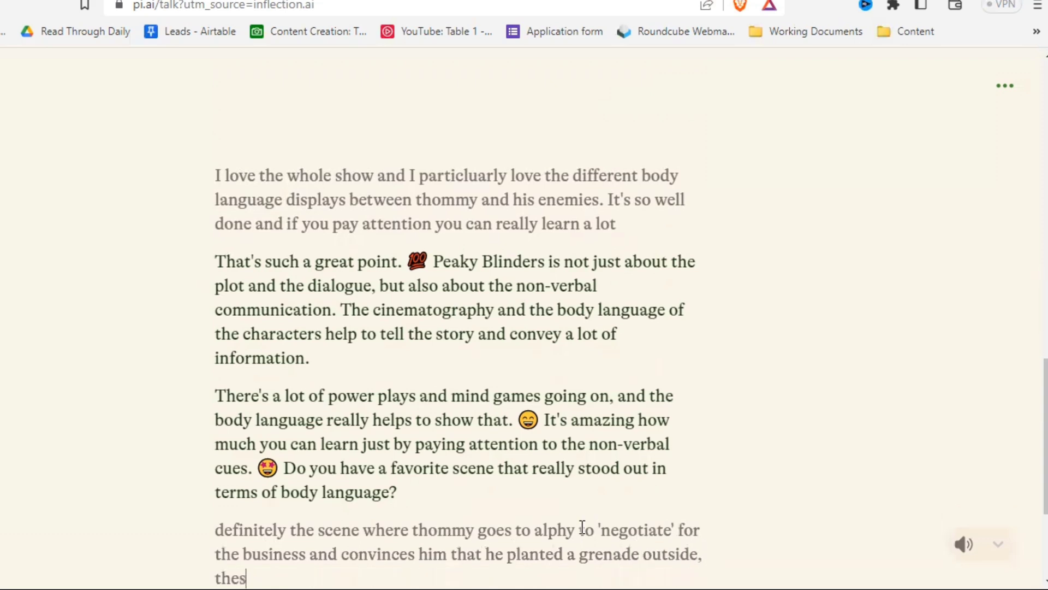
pyautogui.write('. but all')
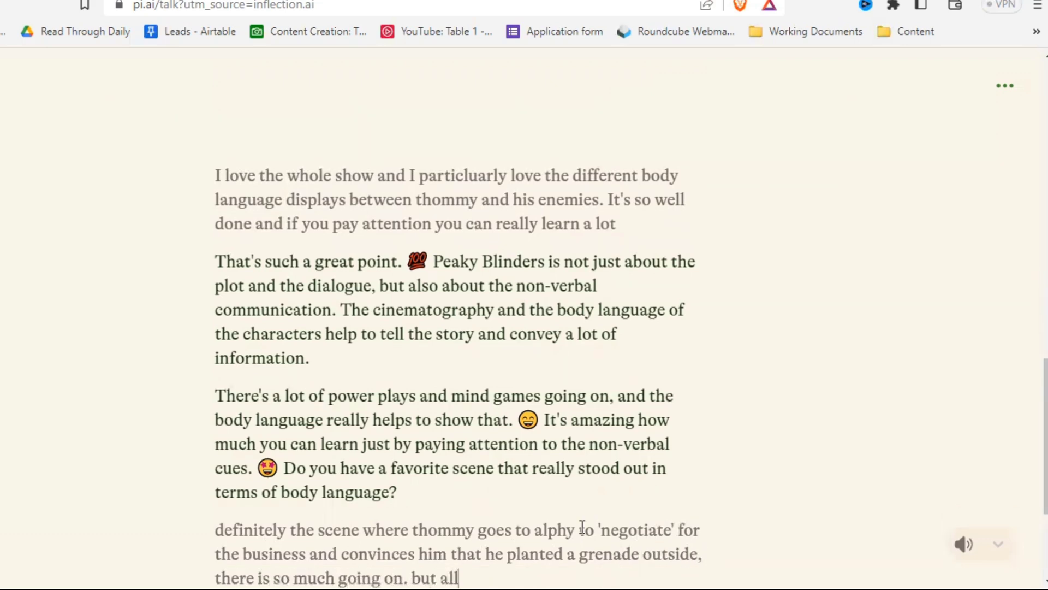
pyautogui.write(' scenes with thommy and alphie are great')
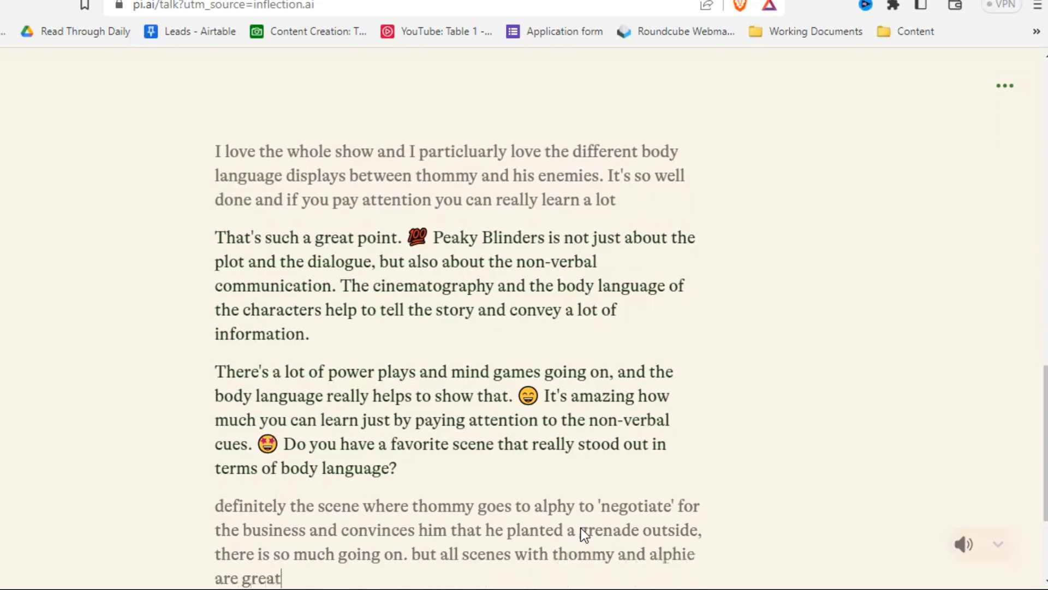
pyautogui.press('Return')
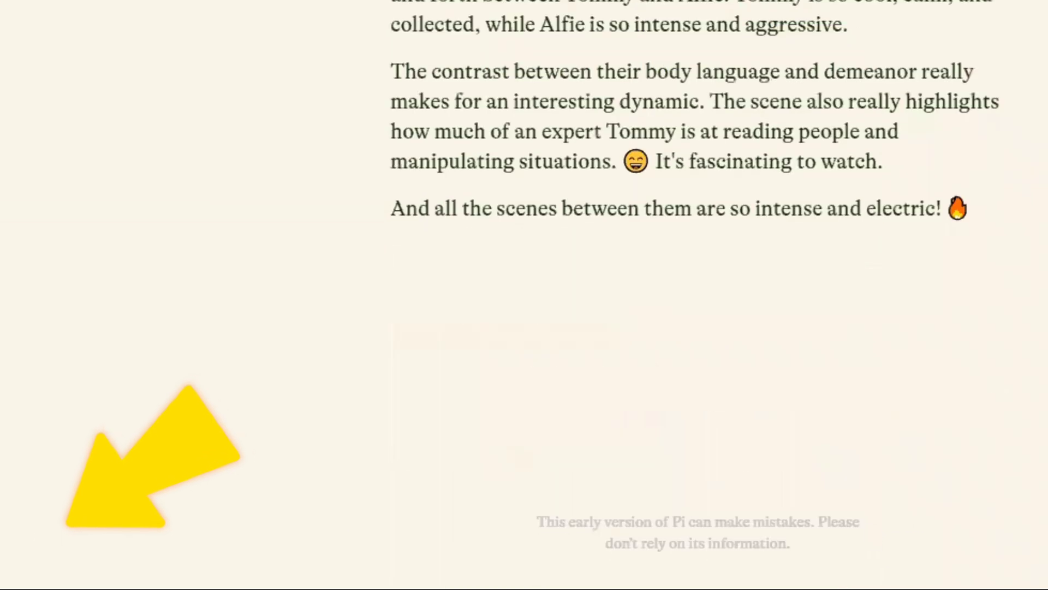
# Open Experiences with Pi and choose 'Help me find motivation'.
pyautogui.scroll(3, 736, 299)
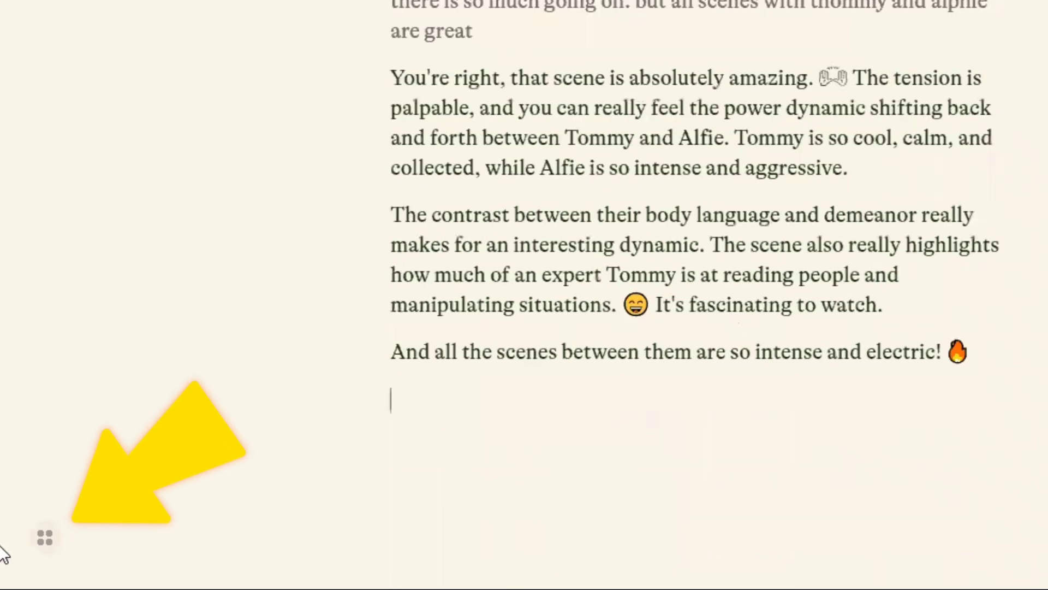
pyautogui.click(39, 542)
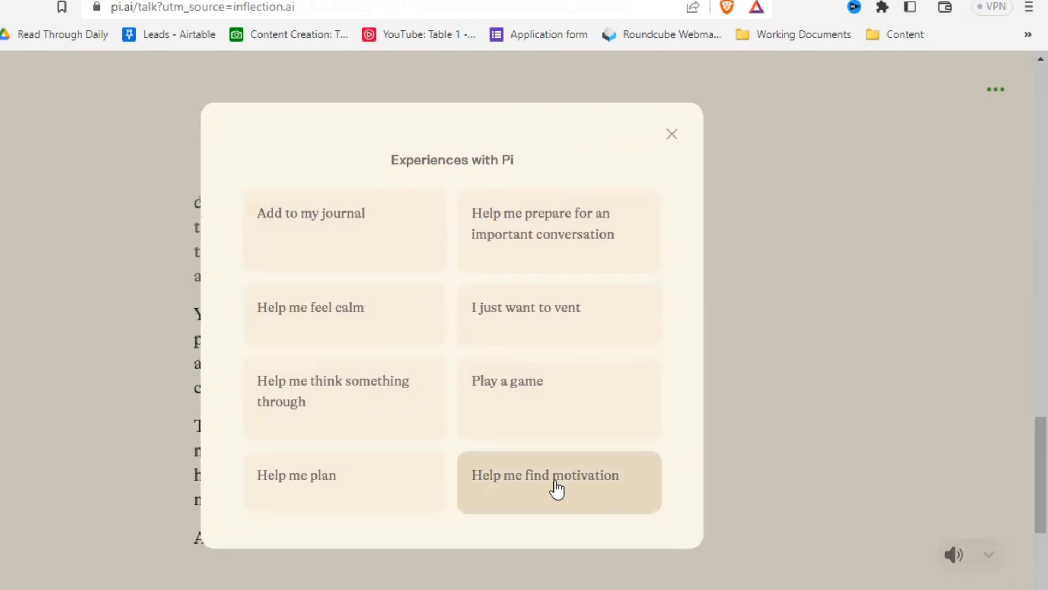
pyautogui.click(685, 521)
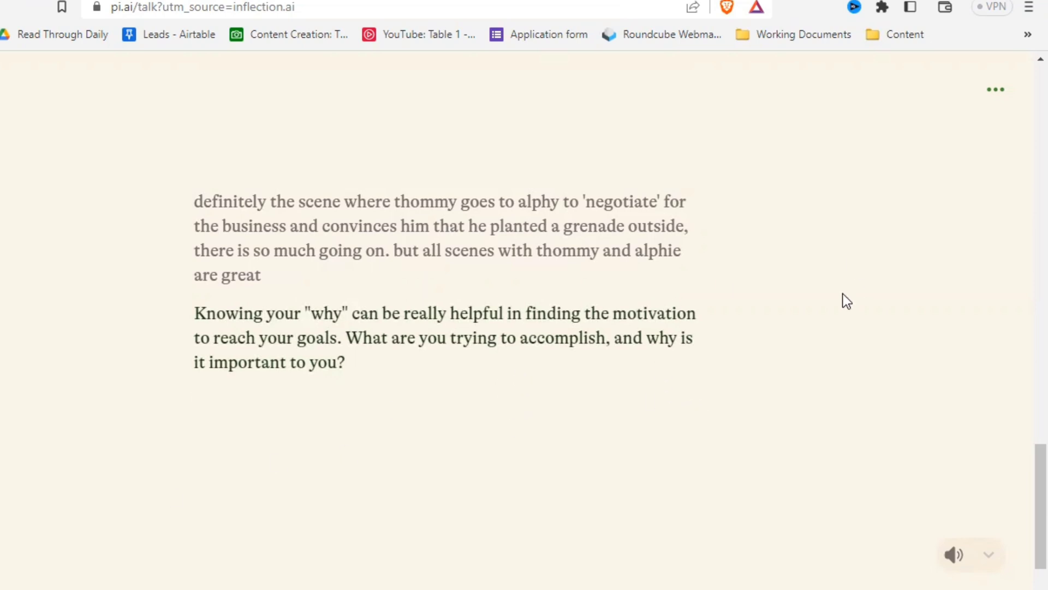
# Go from the '...' menu to the Sign in page, then choose 'Create a new account'.
pyautogui.click(993, 93)
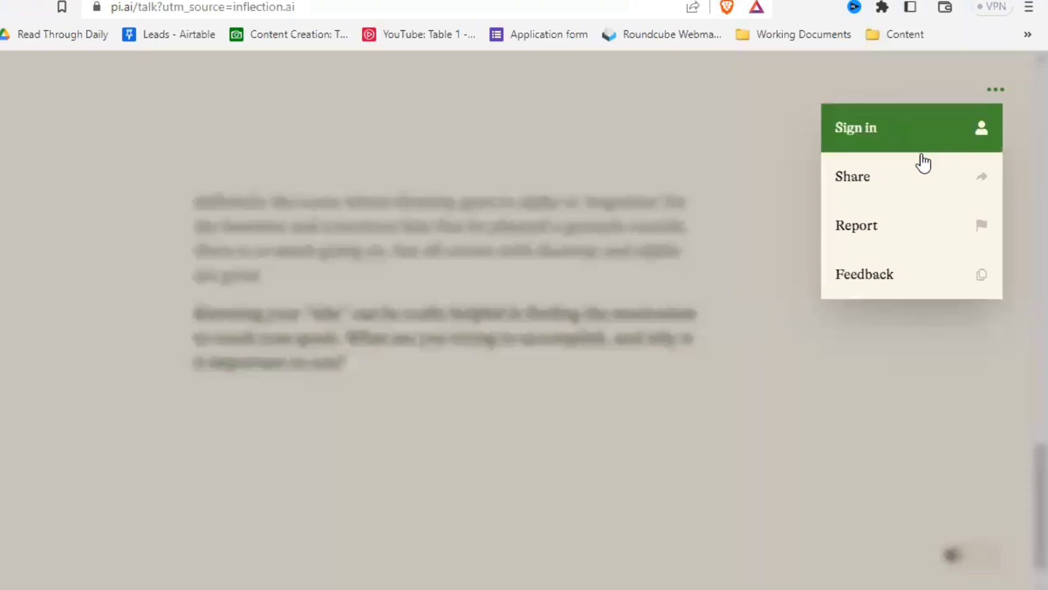
pyautogui.click(900, 141)
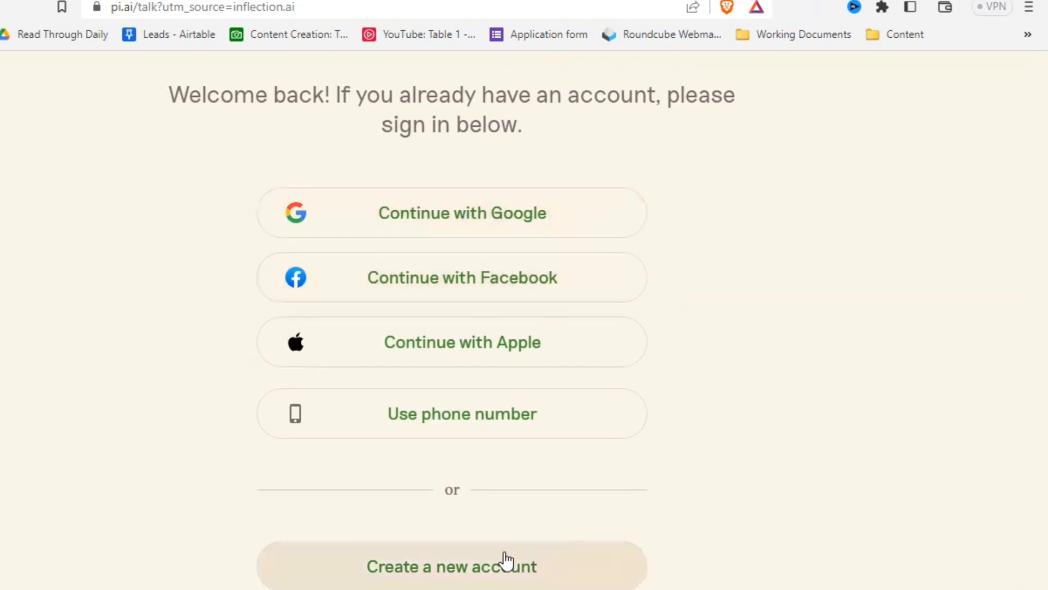
pyautogui.click(461, 573)
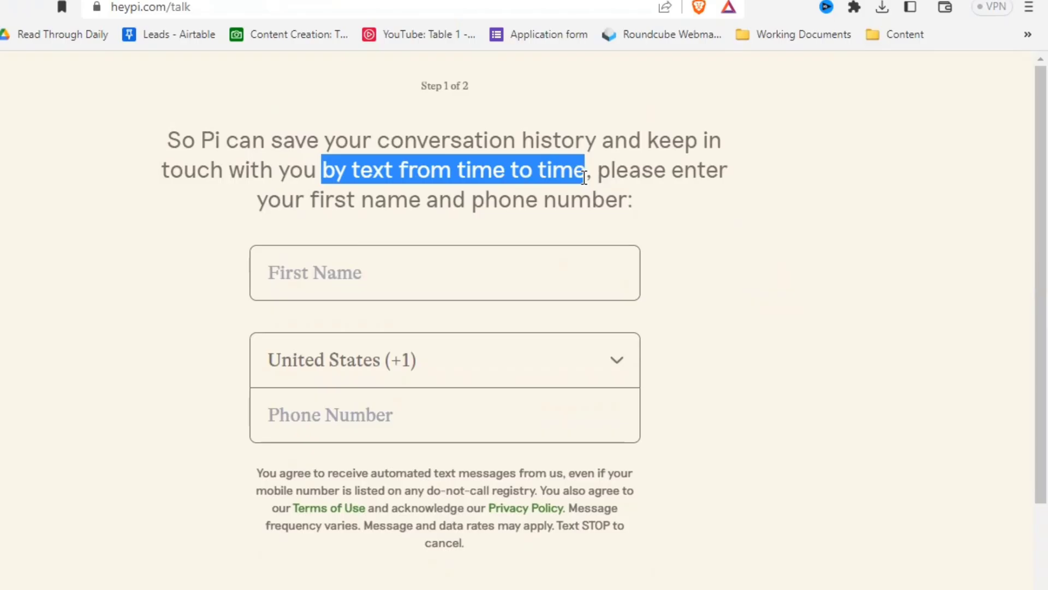
# Enter the user's first name in the sign-up form's First Name field.
pyautogui.click(678, 196)
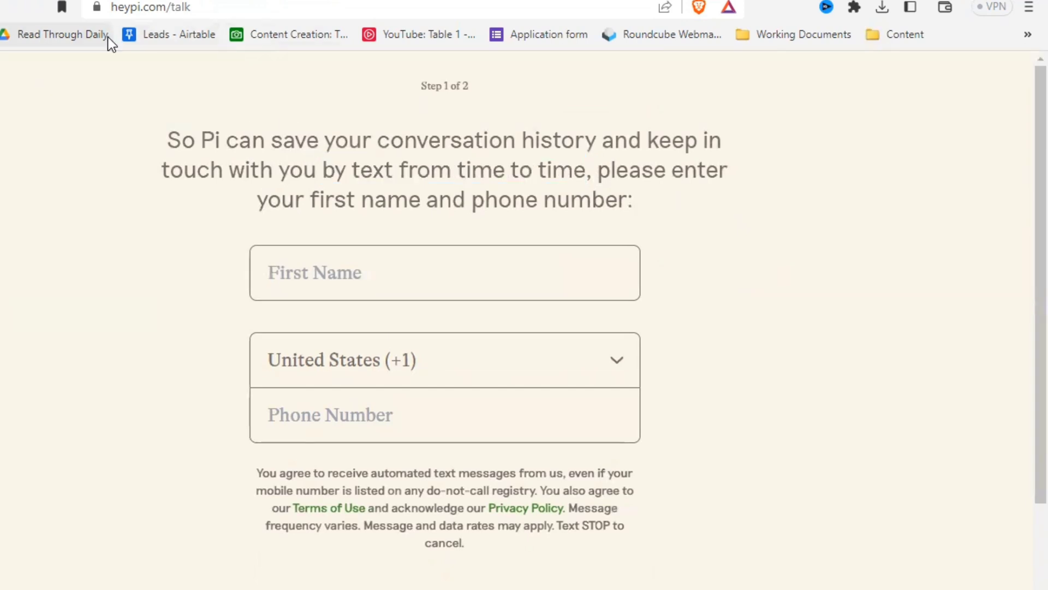
pyautogui.click(500, 279)
pyautogui.write('Philipp')
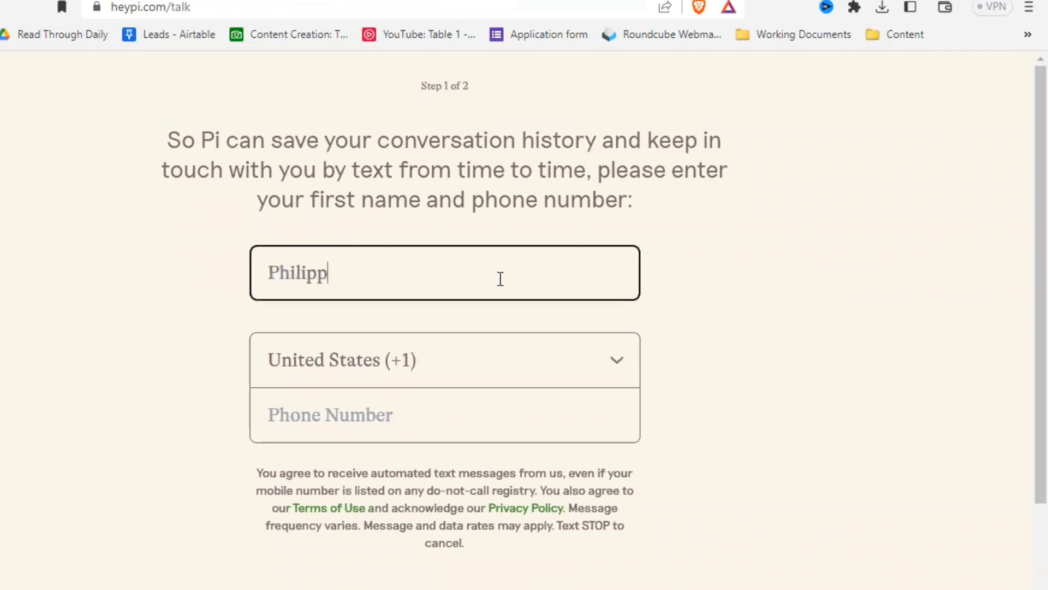
# Browse the country code list and close it, leaving United States (+1) selected.
pyautogui.click(440, 414)
pyautogui.scroll(-2, 450, 398)
pyautogui.click(470, 268)
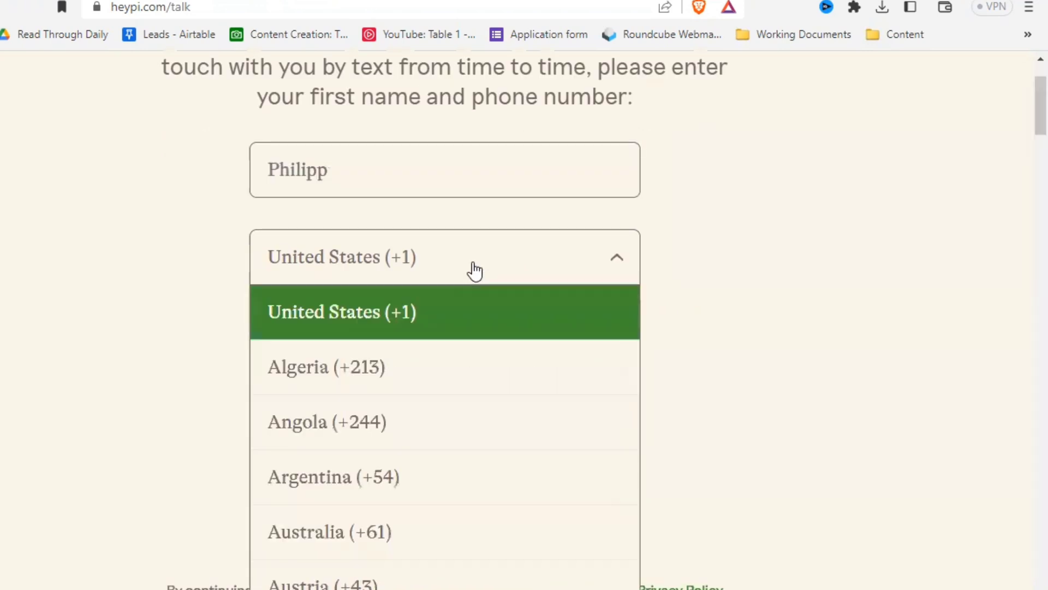
pyautogui.scroll(-12, 442, 377)
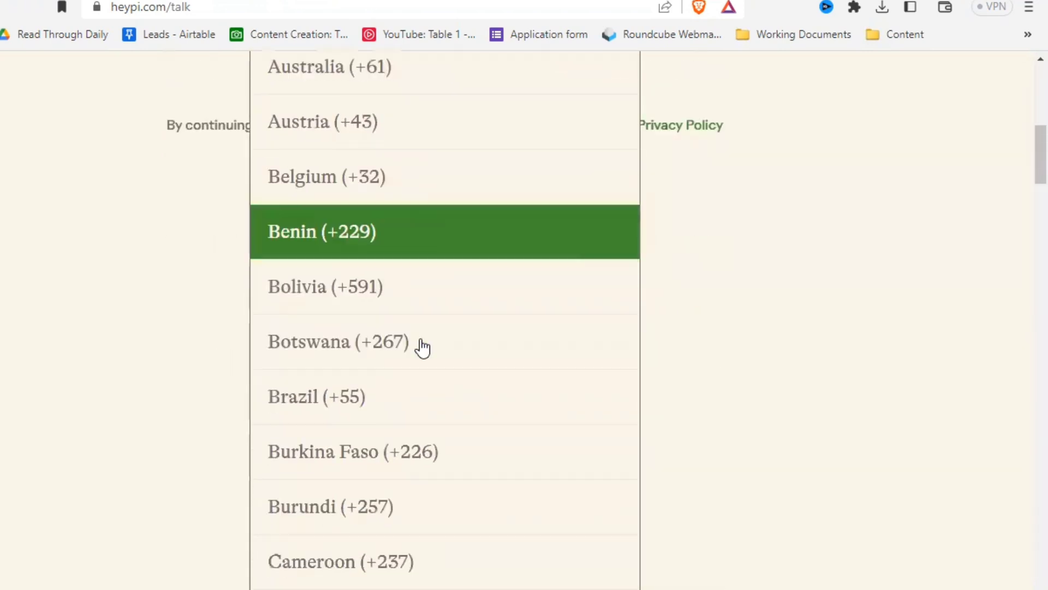
pyautogui.scroll(-10, 420, 350)
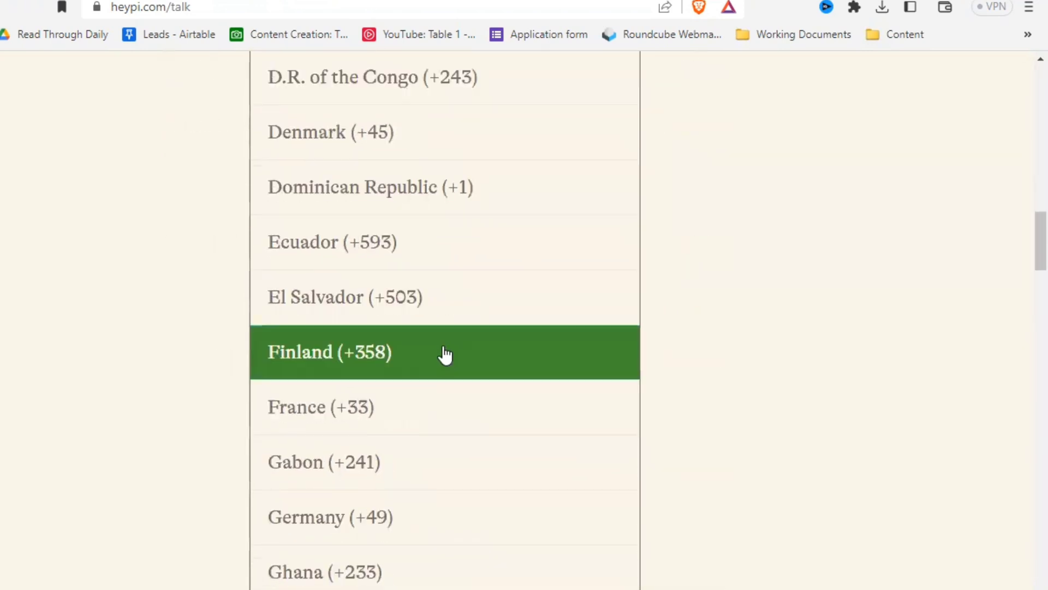
pyautogui.scroll(-4, 444, 356)
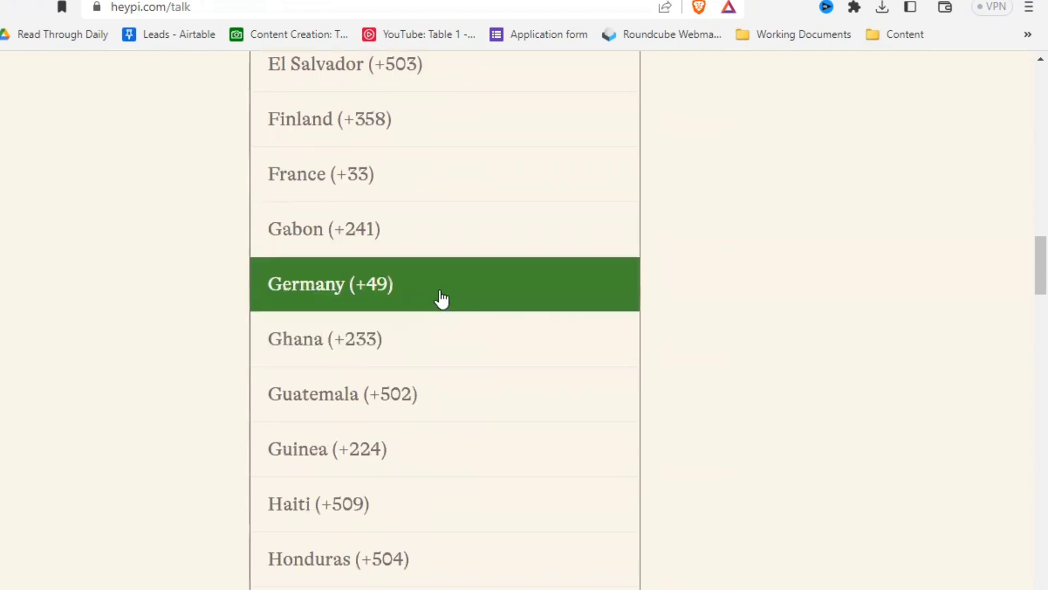
pyautogui.scroll(-2, 472, 324)
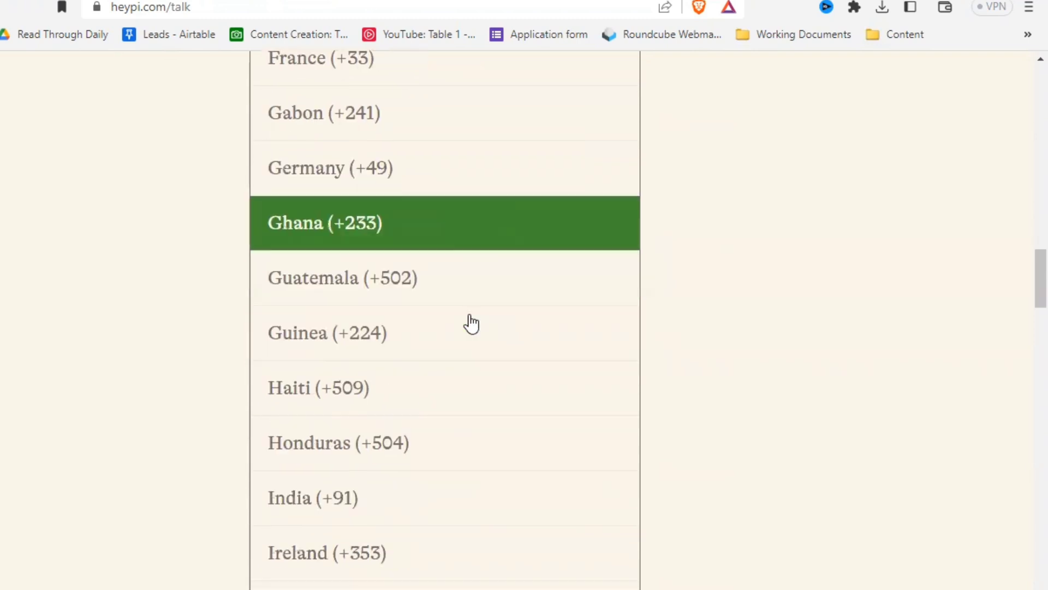
pyautogui.scroll(-6, 472, 324)
pyautogui.scroll(20, 471, 324)
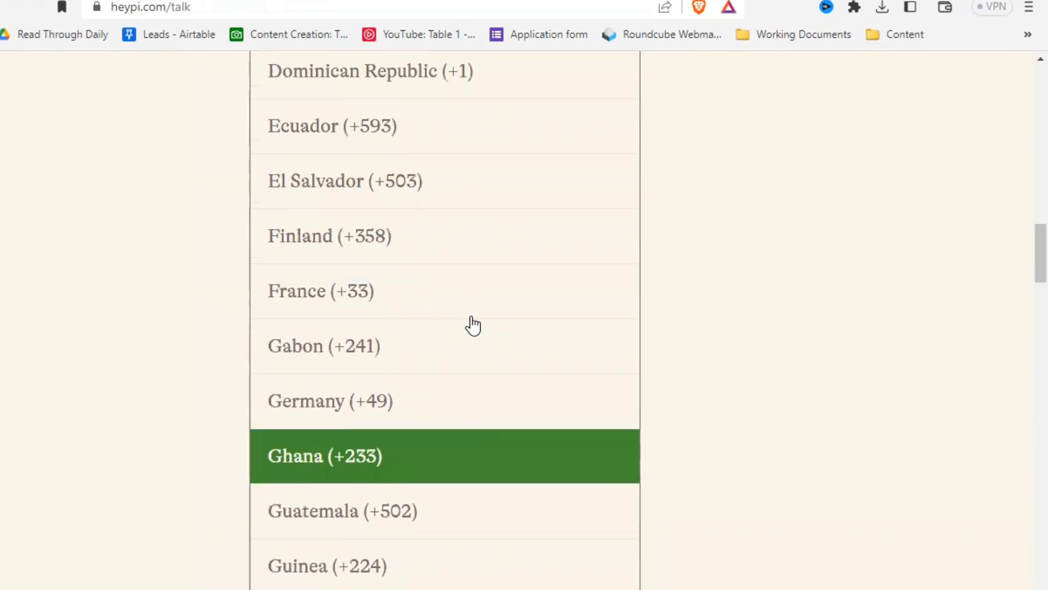
pyautogui.click(160, 348)
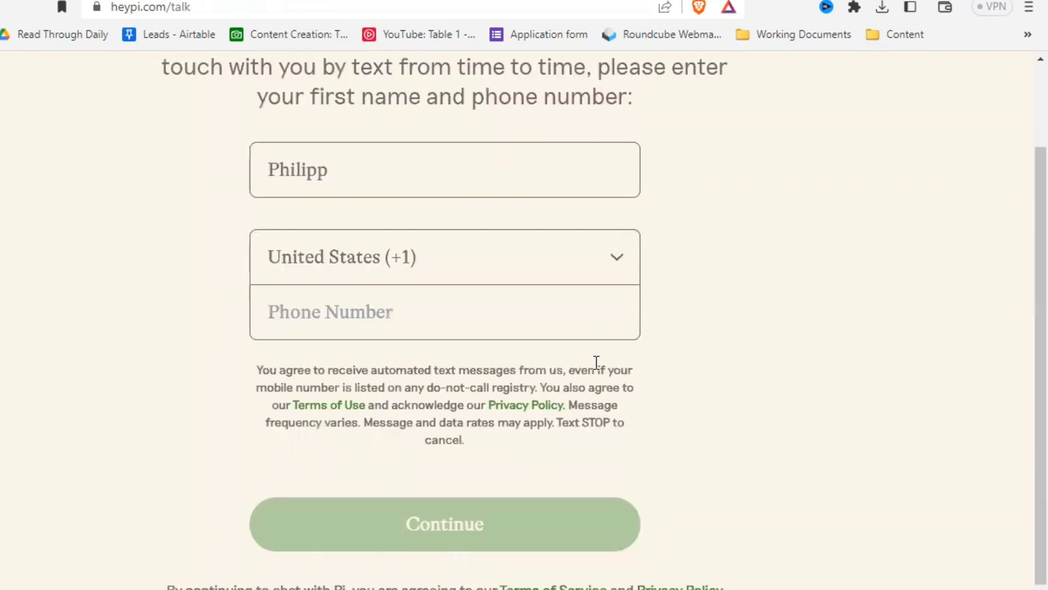